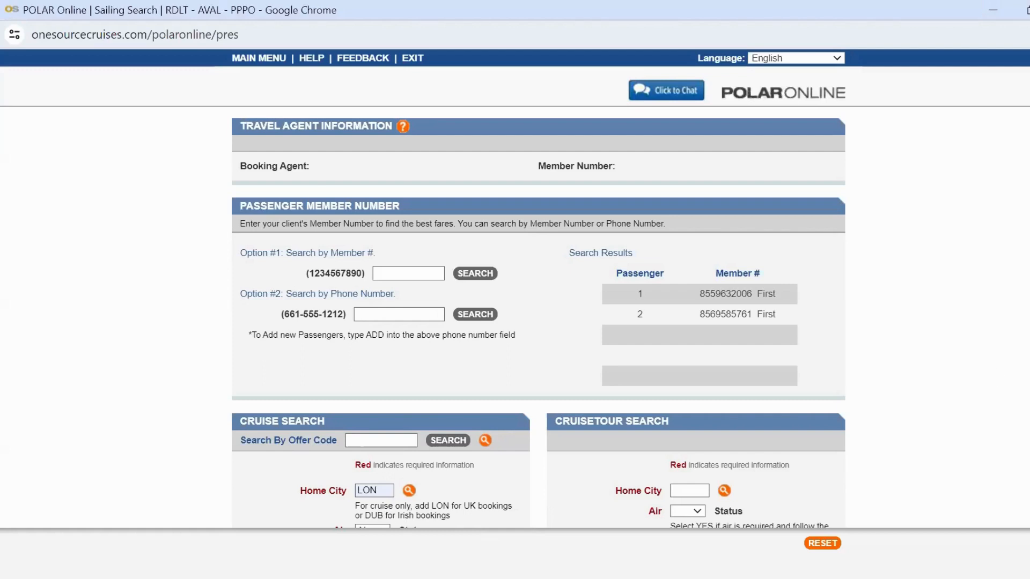
Step: Run the cruise search for voyage Y415 from home city LON with Balcony staterooms for two occupants
scroll(539, 319, "down", 2)
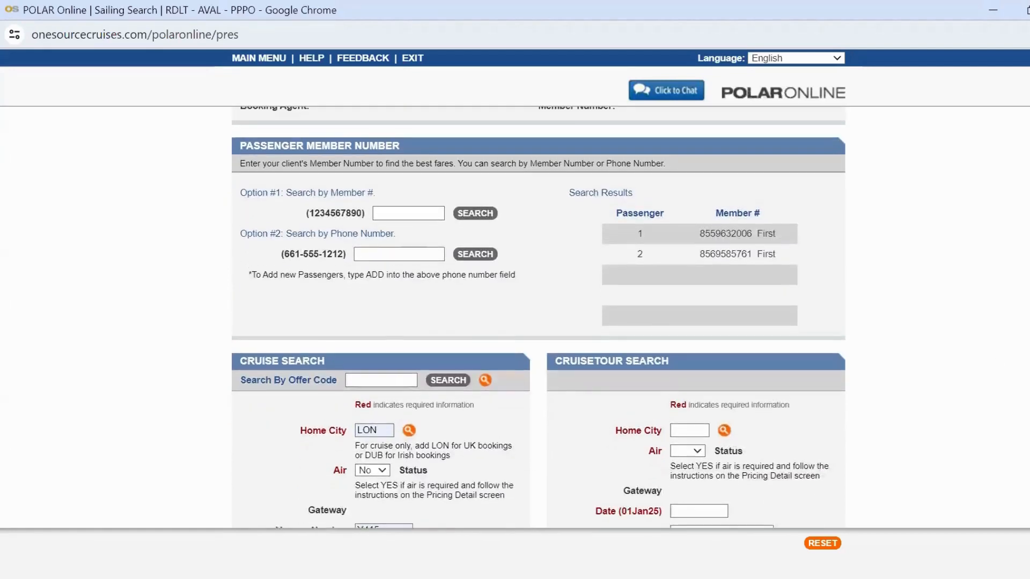
scroll(539, 316, "up", 1)
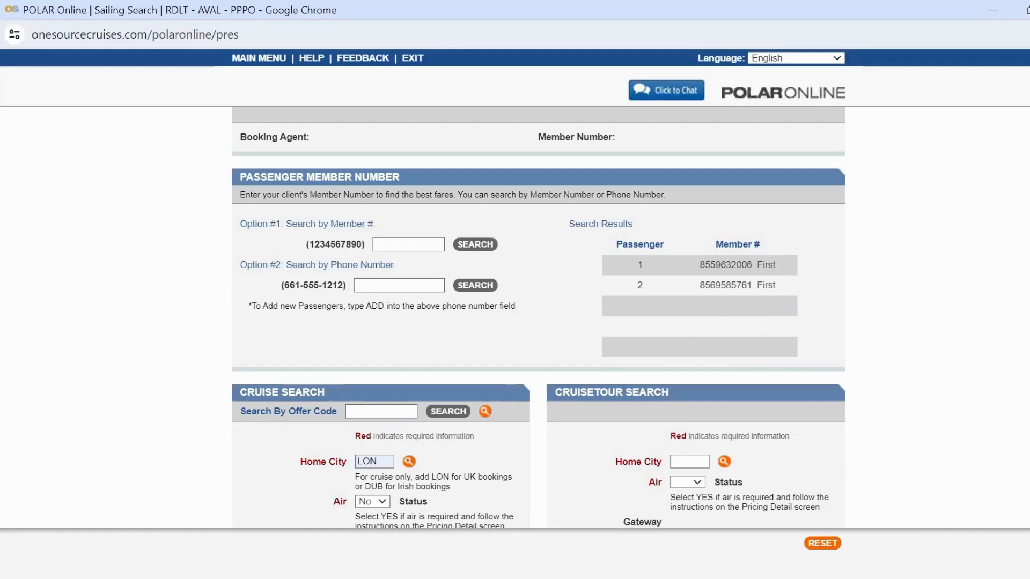
scroll(539, 316, "down", 3)
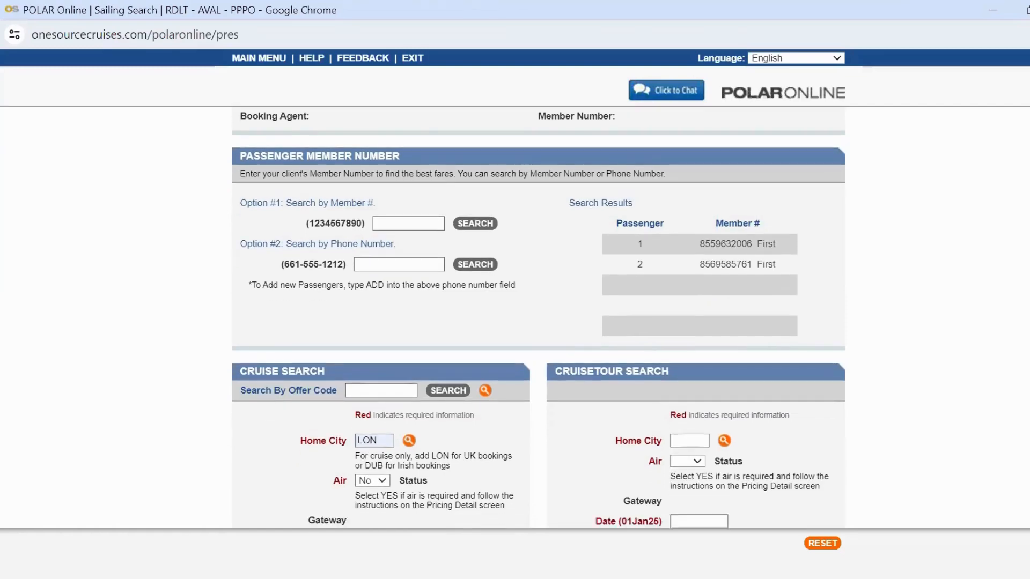
scroll(539, 316, "down", 3)
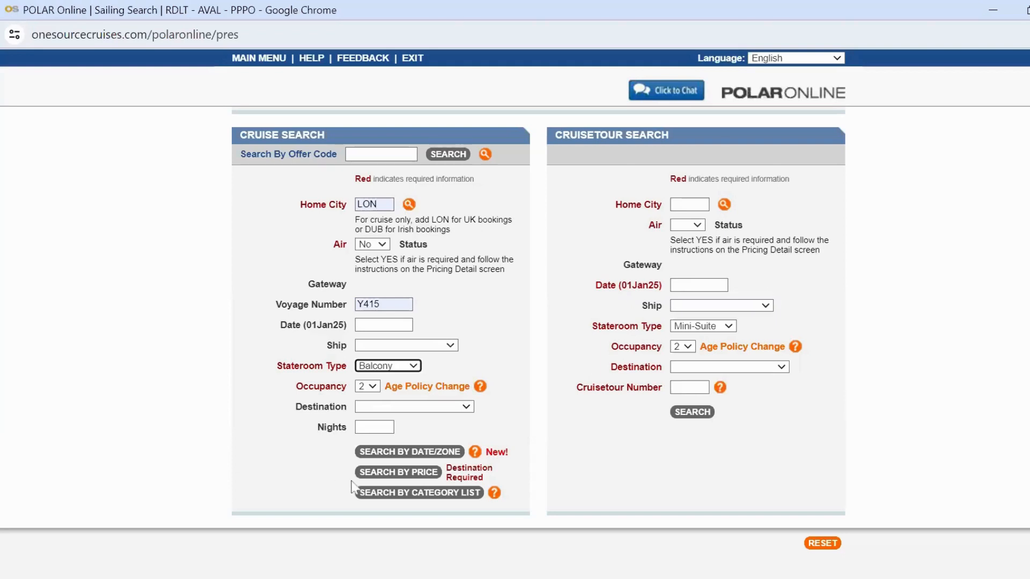
left_click(386, 500)
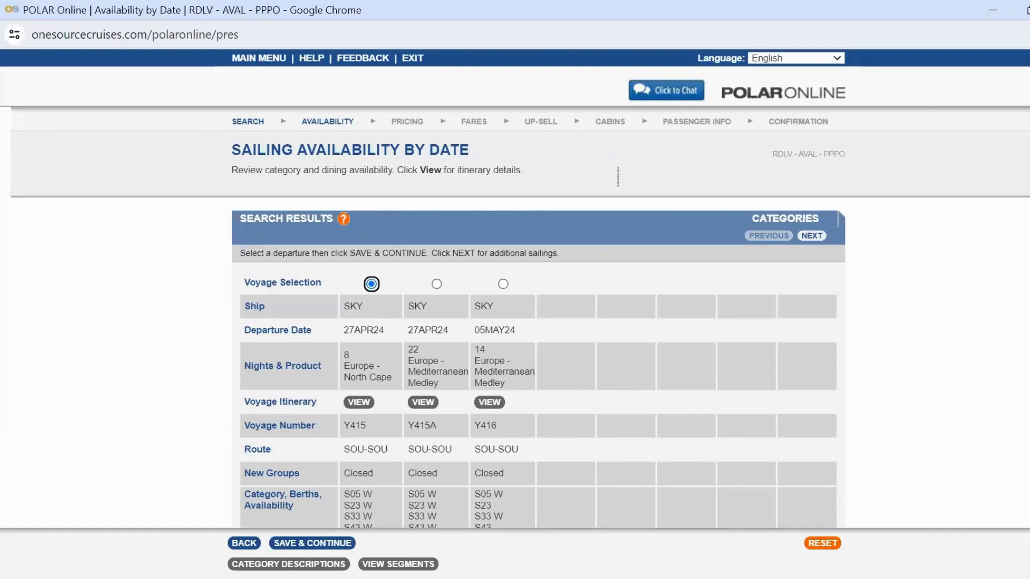
Step: Review the sailing availability and continue with the selected 27APR24 SKY voyage Y415
scroll(515, 322, "down", 1)
scroll(515, 322, "down", 3)
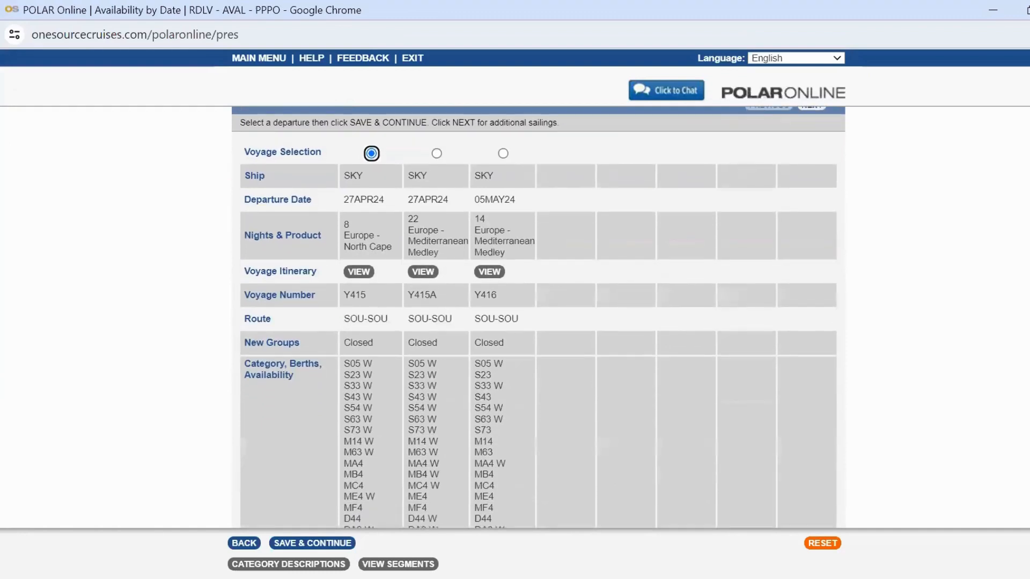
scroll(515, 321, "down", 1)
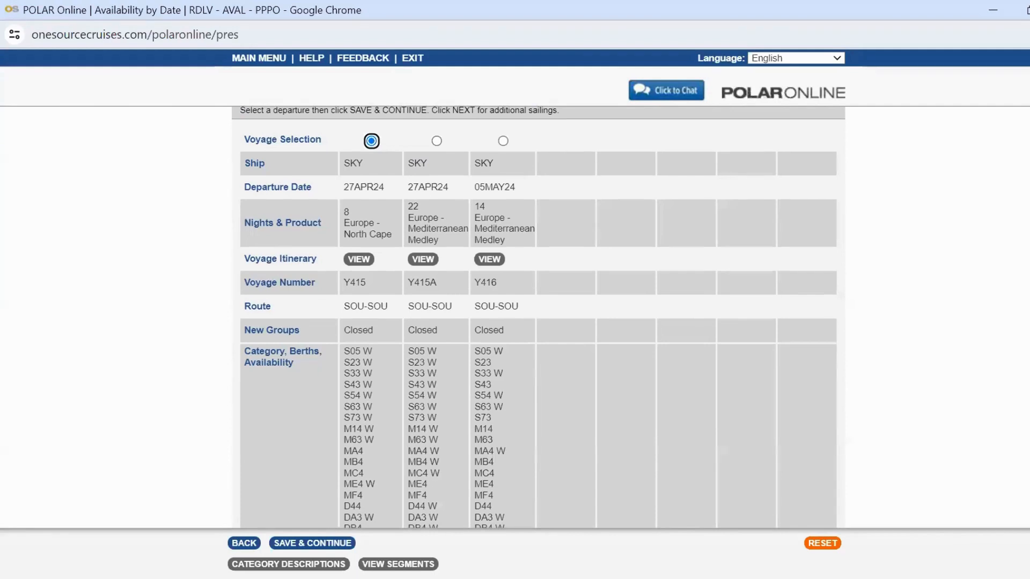
scroll(540, 317, "down", 1)
scroll(539, 317, "up", 1)
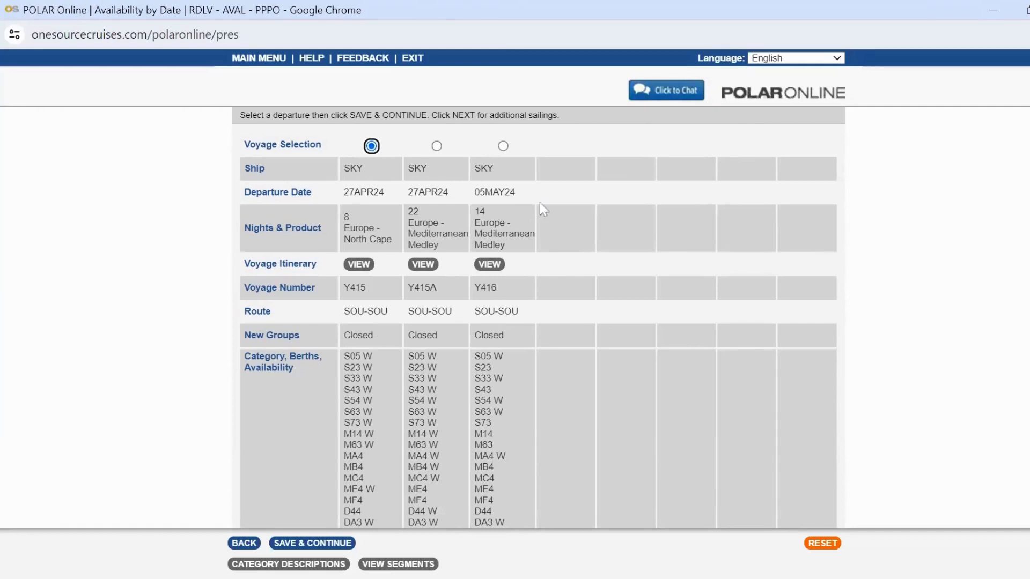
left_click(295, 545)
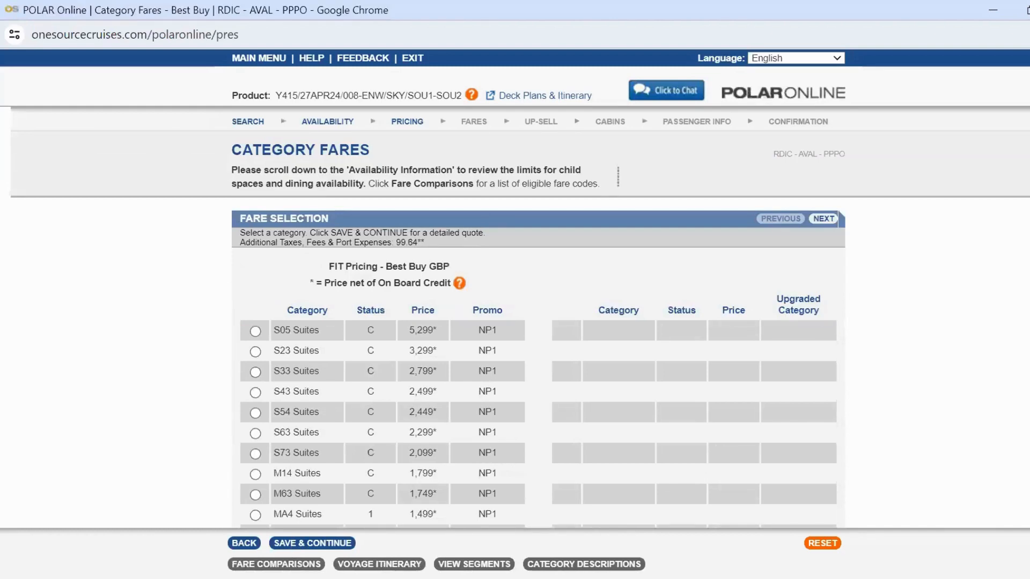
Step: Scroll through the category fares and open the fare comparisons
scroll(538, 317, "down", 1)
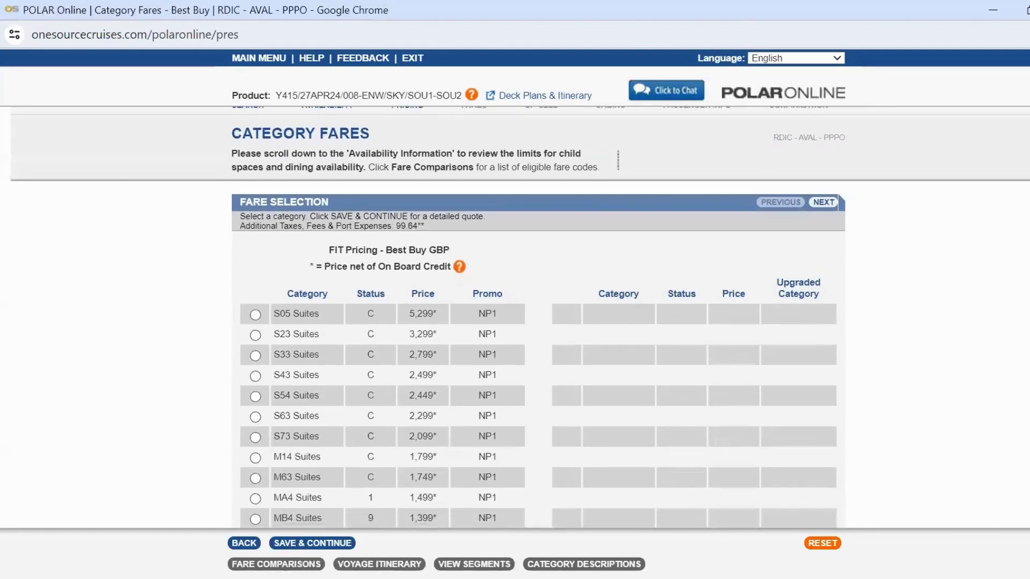
scroll(519, 322, "down", 2)
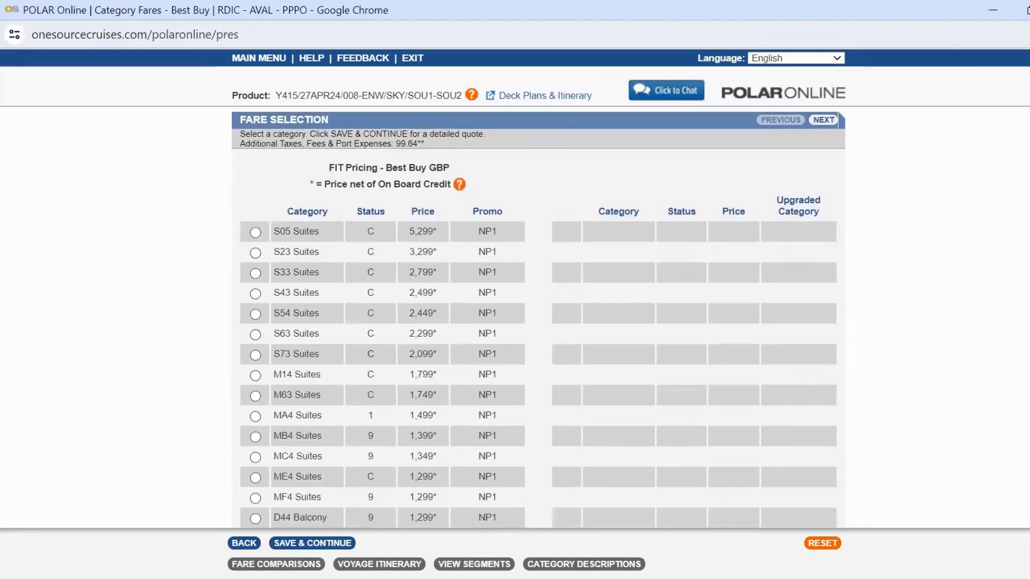
scroll(520, 322, "down", 4)
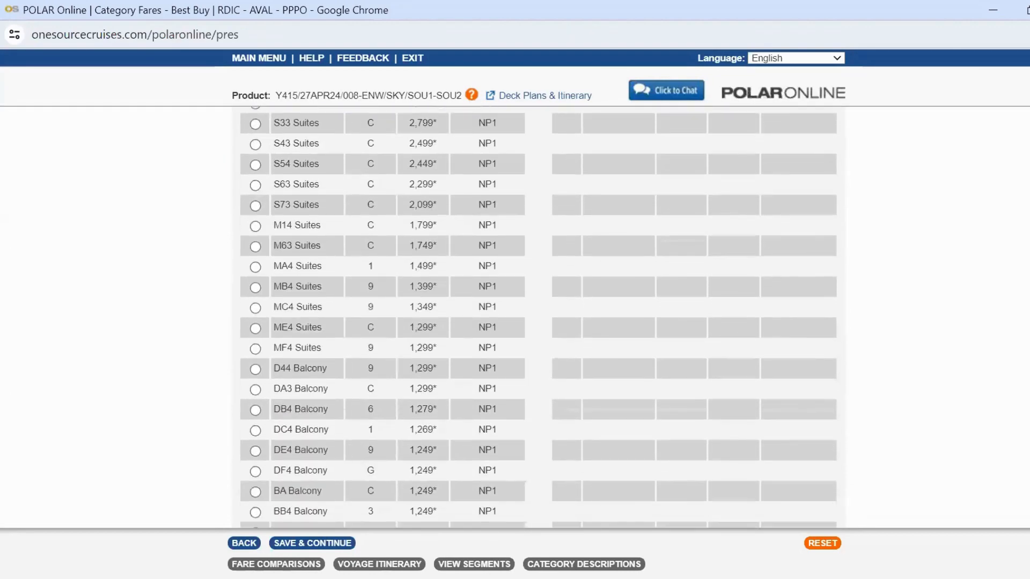
scroll(519, 322, "up", 3)
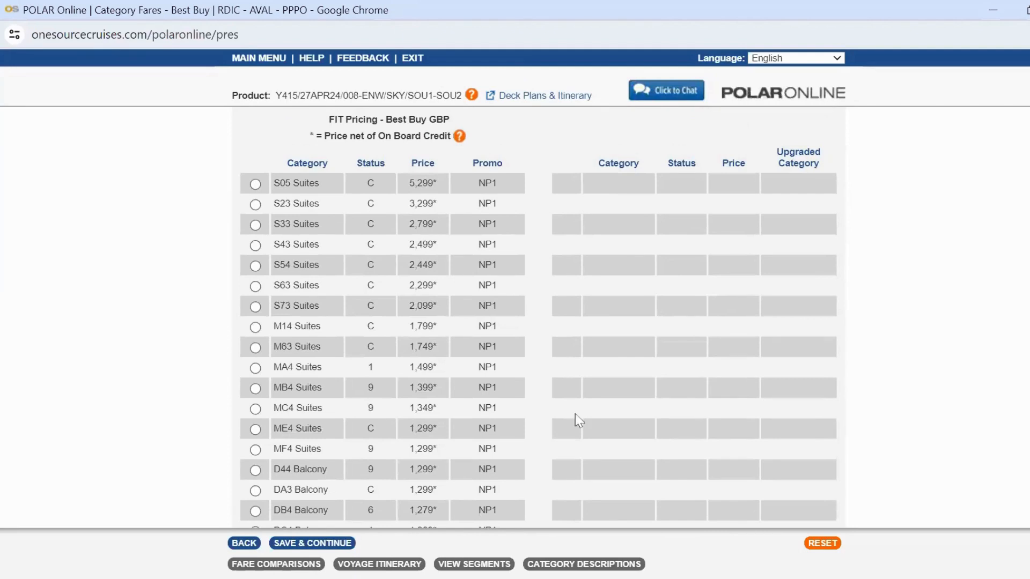
left_click(271, 566)
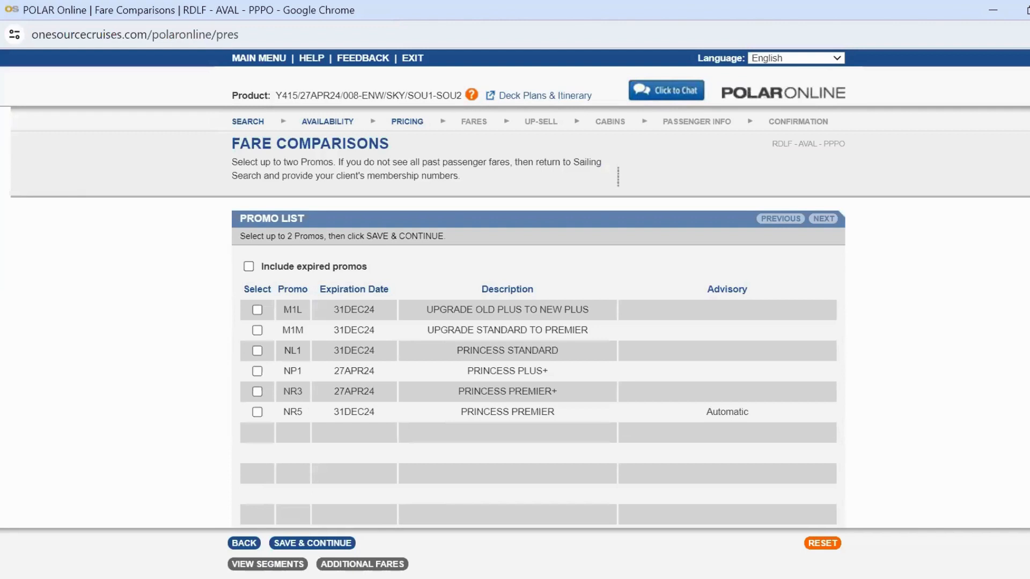
Step: Compare fares for the NP1 Princess Plus+ promo and continue past its important notice
left_click(257, 372)
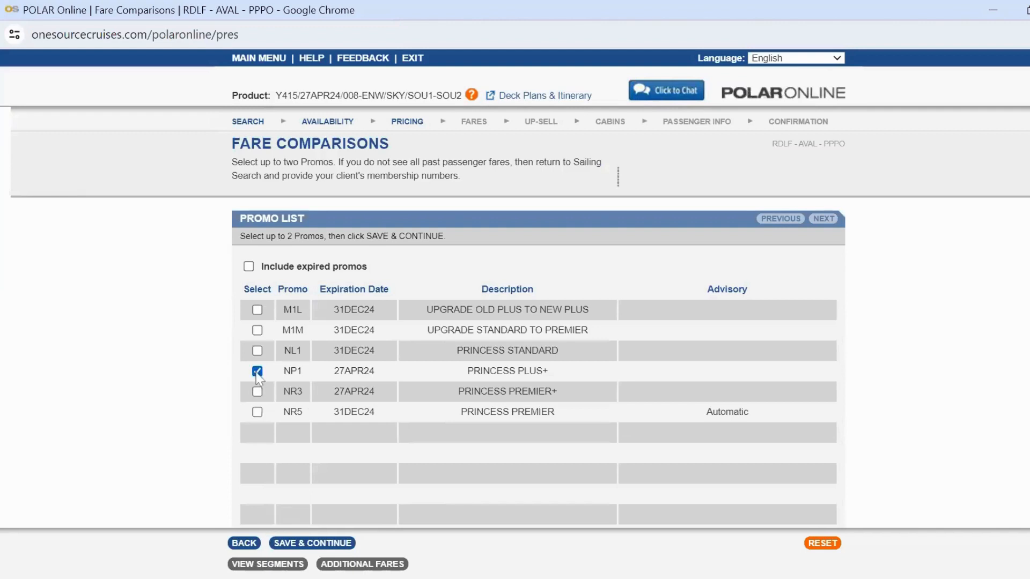
left_click(313, 544)
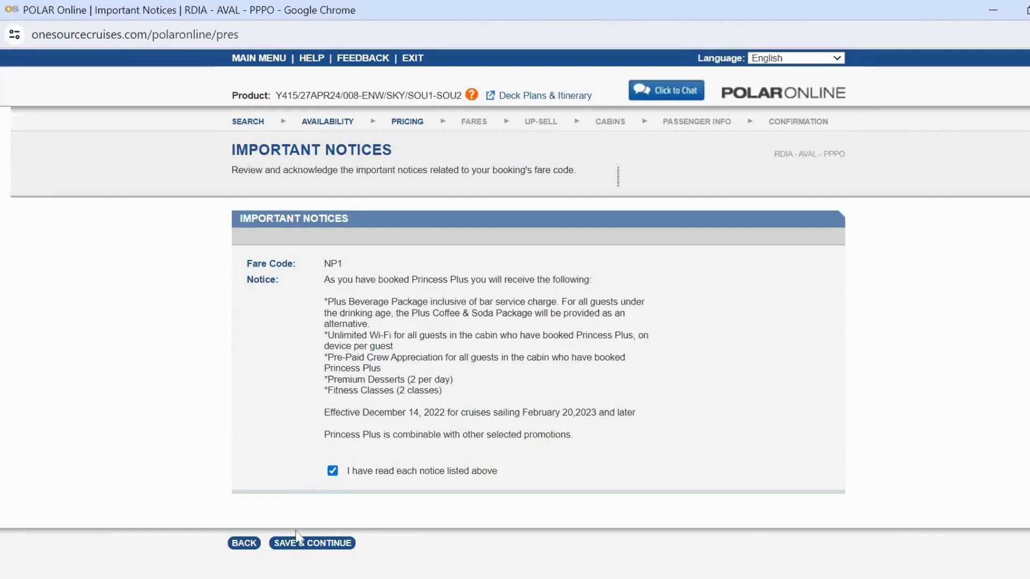
left_click(297, 553)
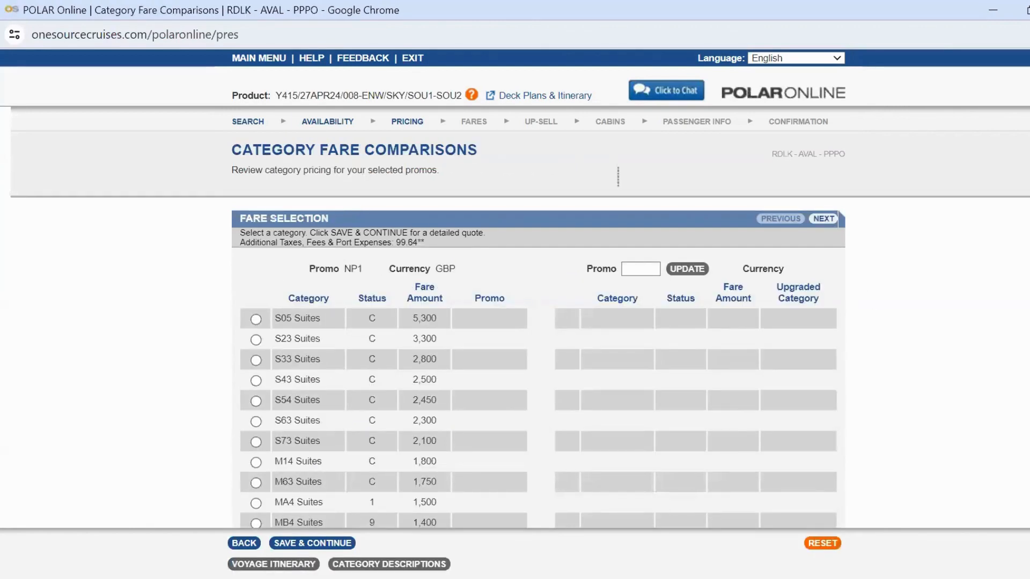
Step: Select the BC4 Balcony category in the fare comparison and continue to the pricing detail
scroll(618, 176, "down", 3)
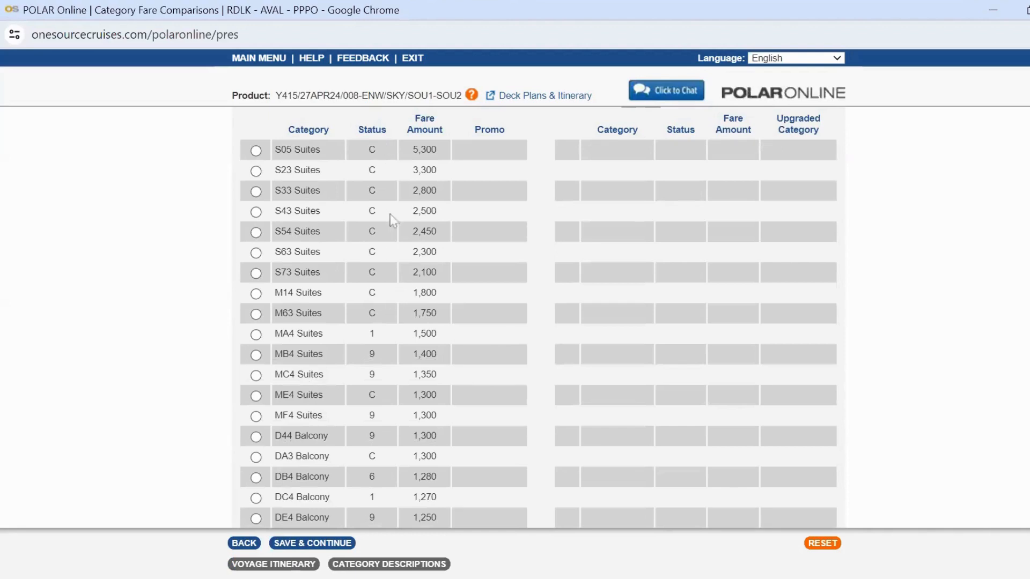
scroll(565, 313, "down", 2)
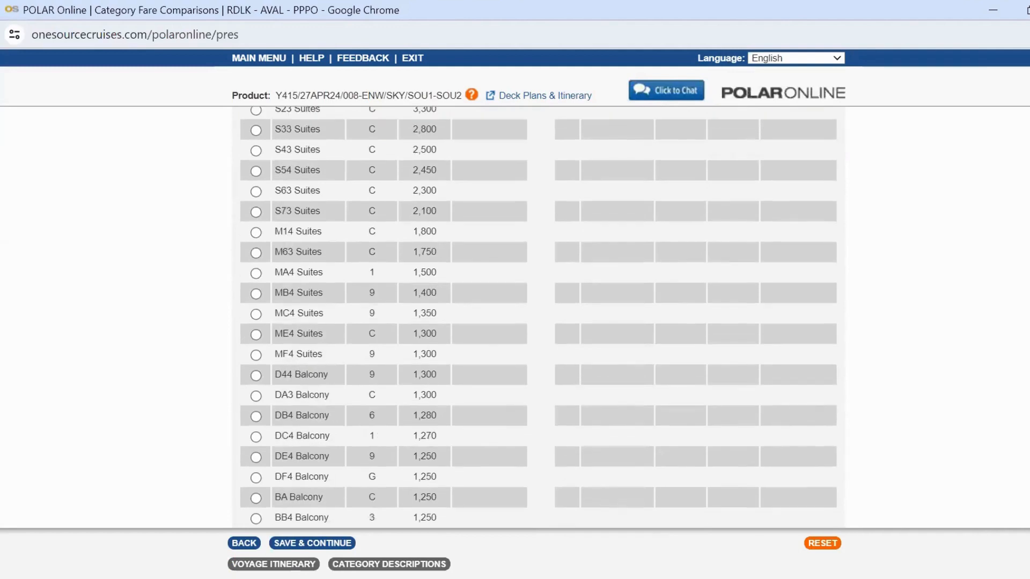
scroll(634, 329, "down", 1)
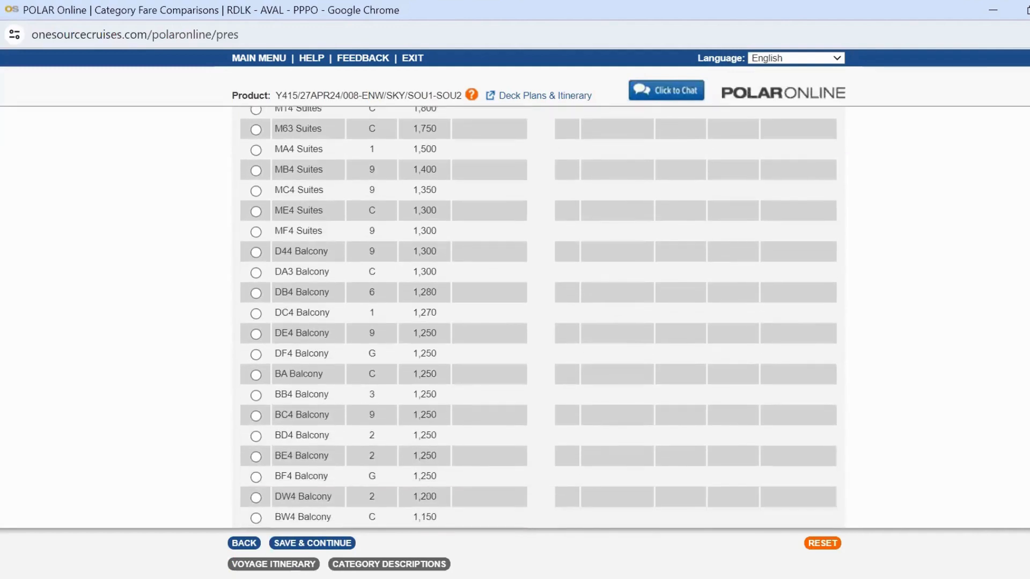
scroll(538, 317, "up", 3)
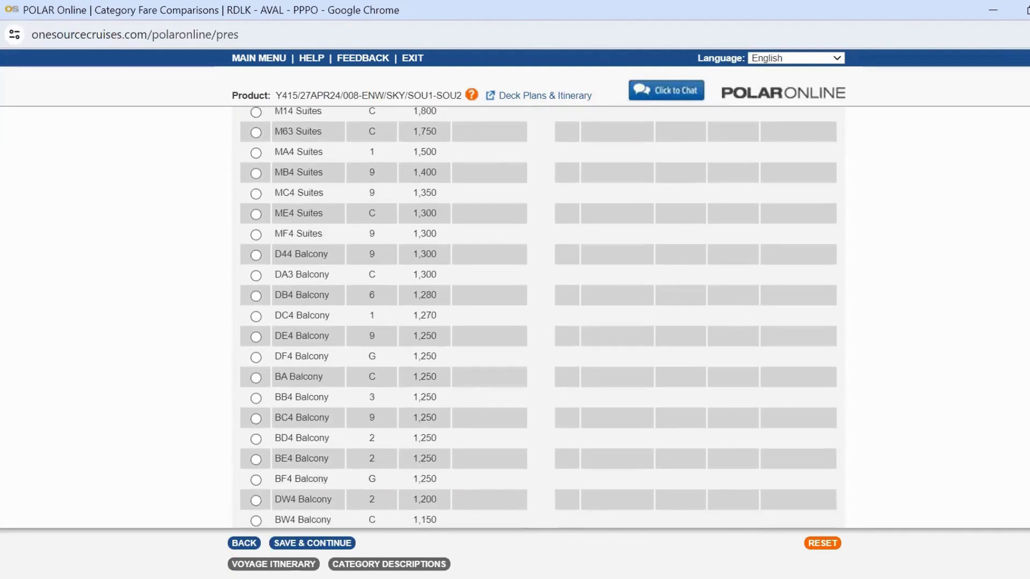
scroll(538, 317, "down", 4)
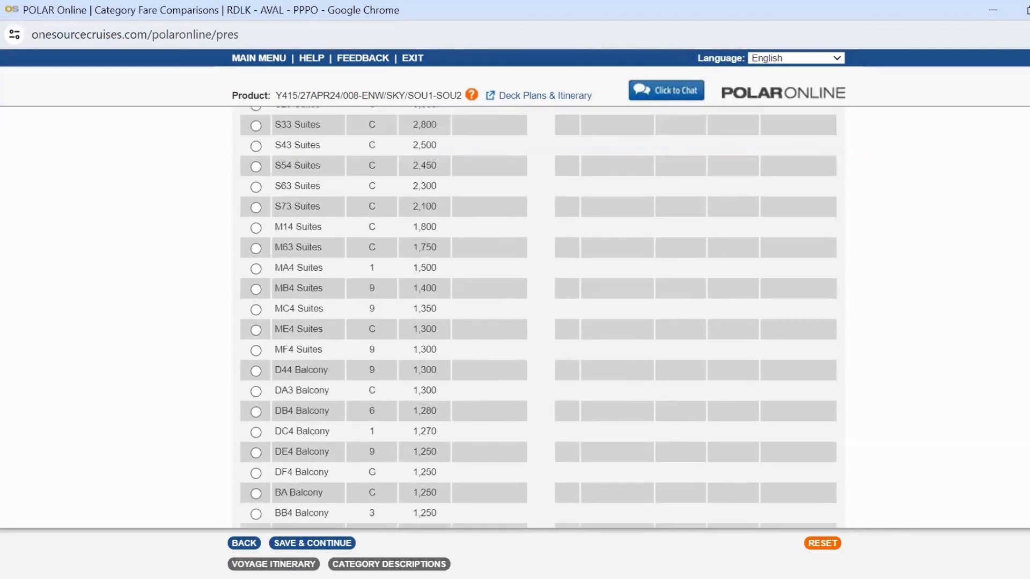
scroll(538, 317, "down", 1)
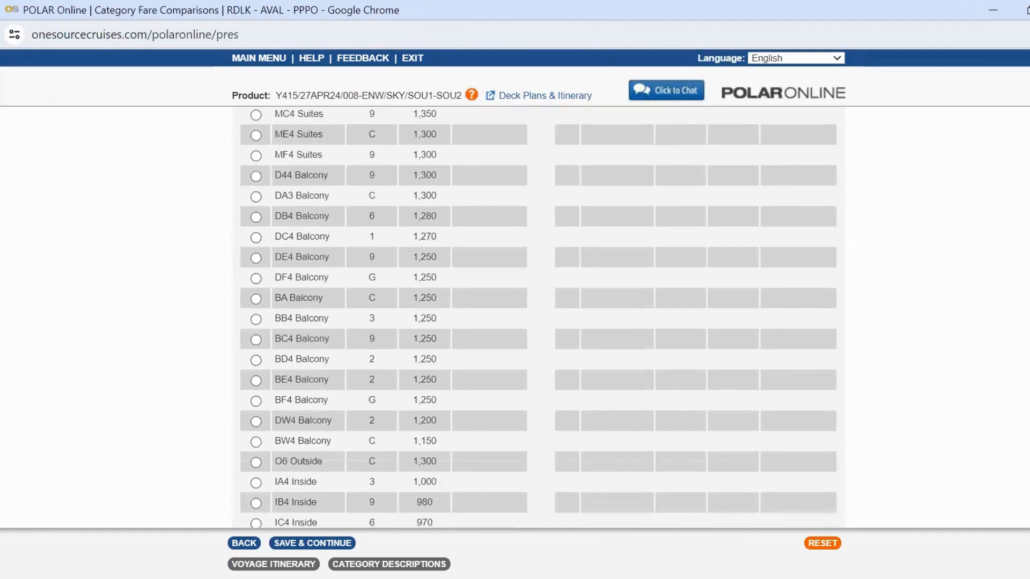
left_click(259, 343)
left_click(304, 545)
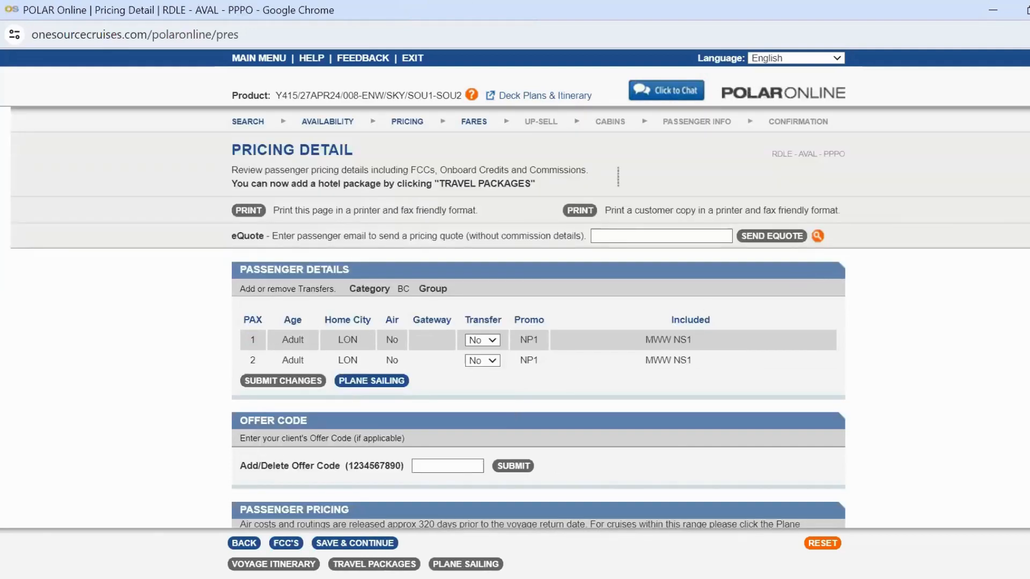
Step: Review the passenger pricing, open the applied future cruise credits, and go back to the pricing detail
scroll(520, 339, "down", 3)
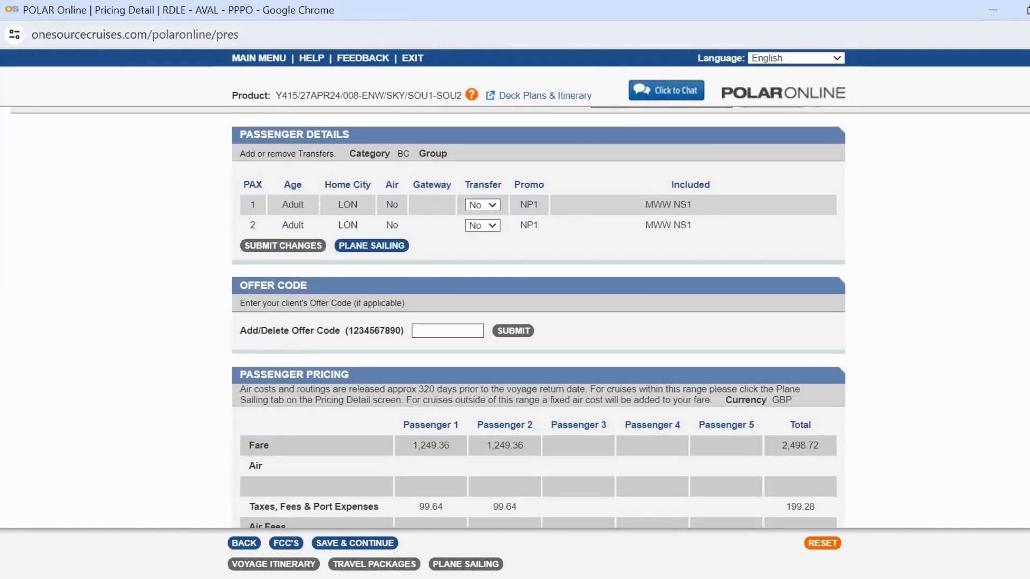
scroll(539, 316, "down", 3)
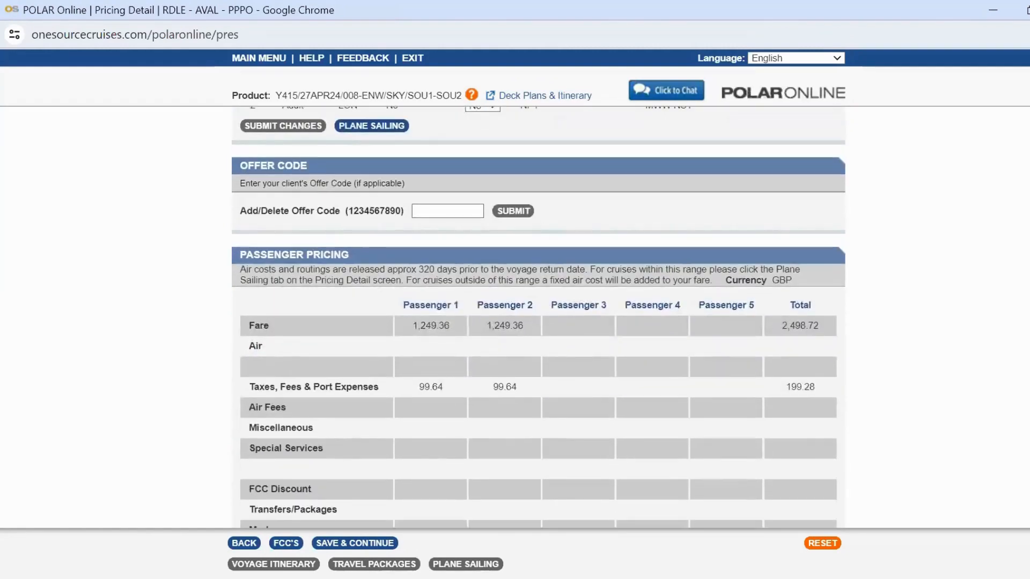
scroll(539, 315, "down", 2)
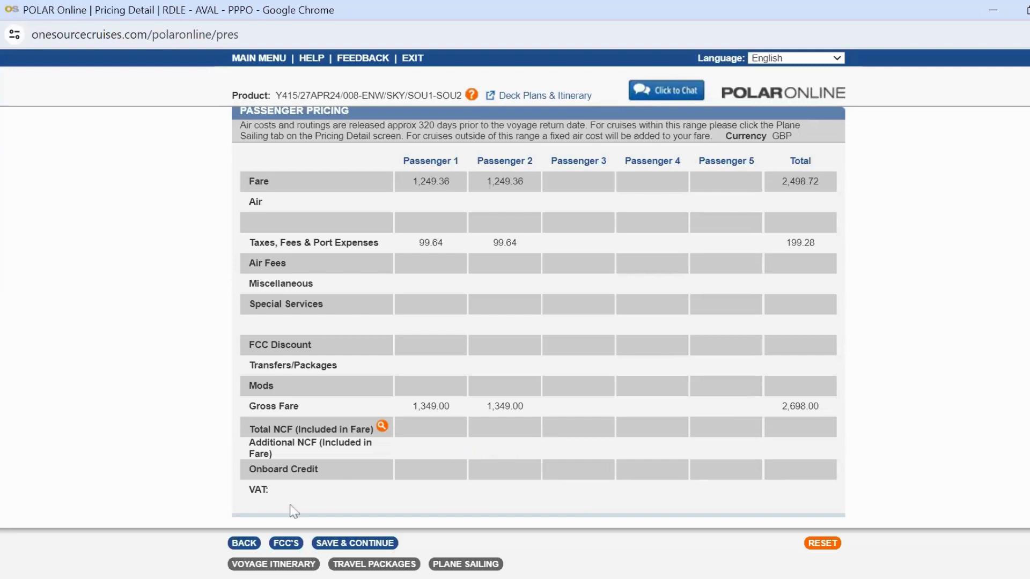
left_click(279, 548)
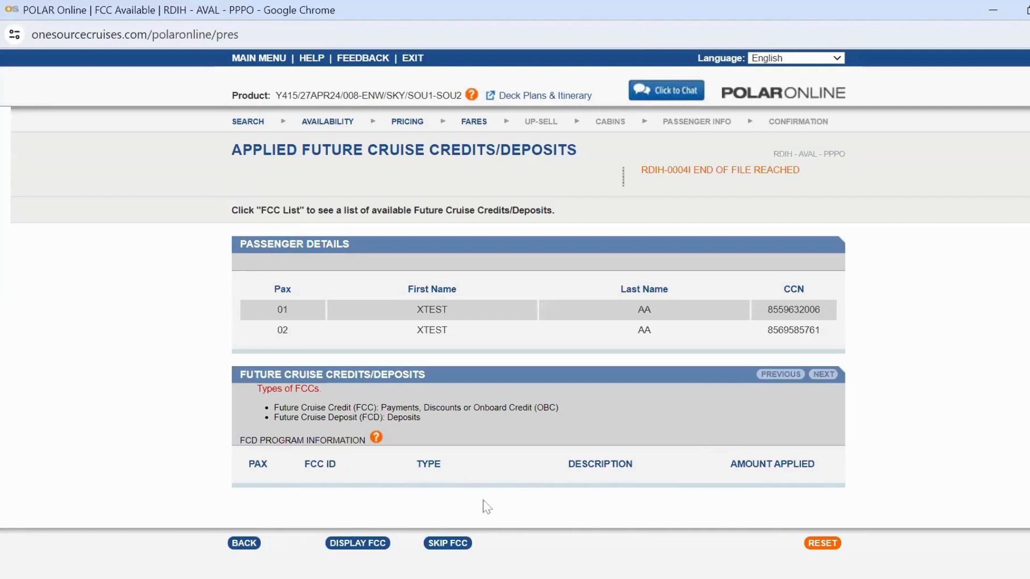
left_click(244, 543)
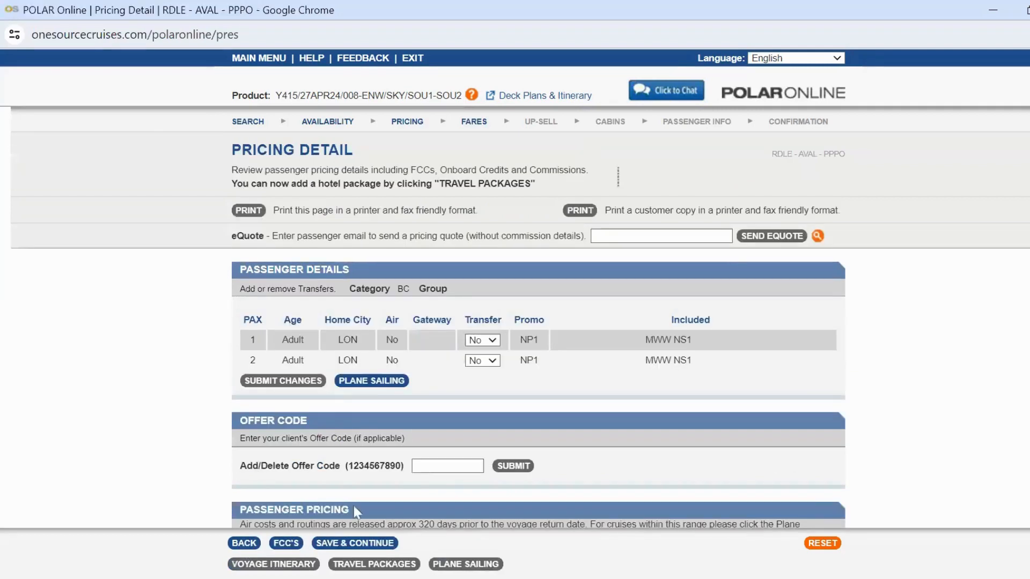
Step: Browse the travel package and transfer list, then return to the pricing detail
left_click(374, 565)
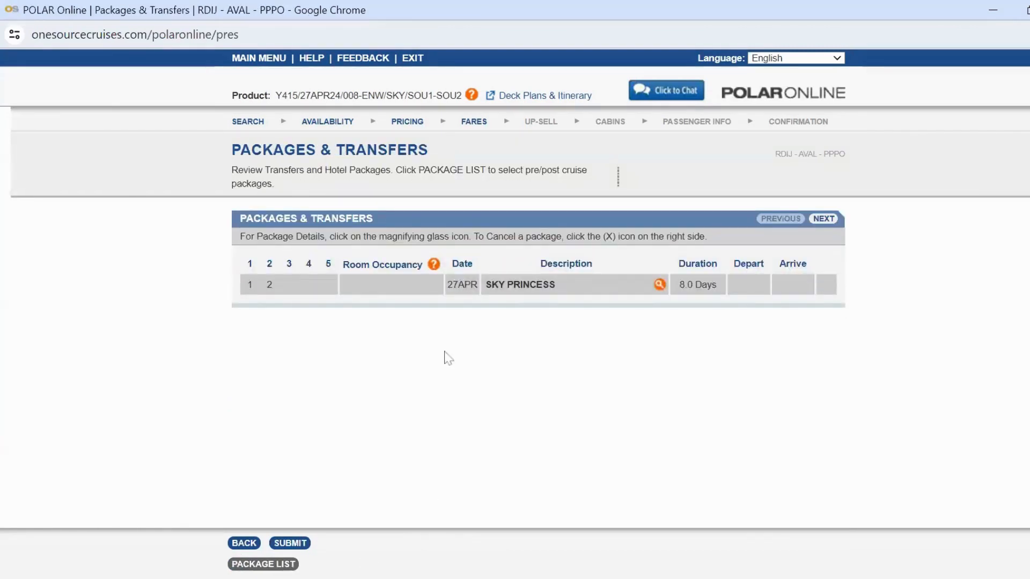
left_click(263, 564)
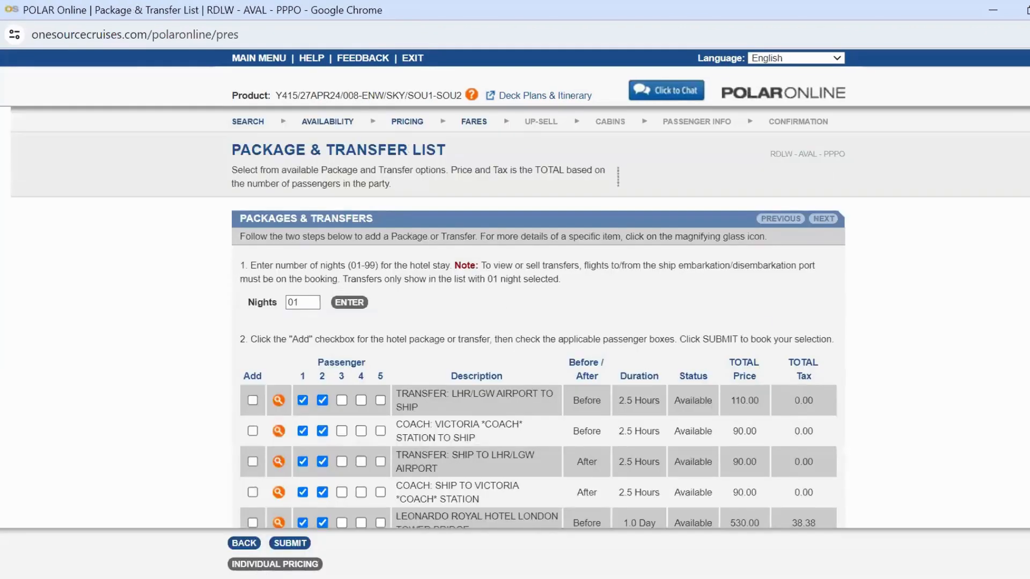
scroll(518, 417, "down", 2)
scroll(518, 417, "down", 3)
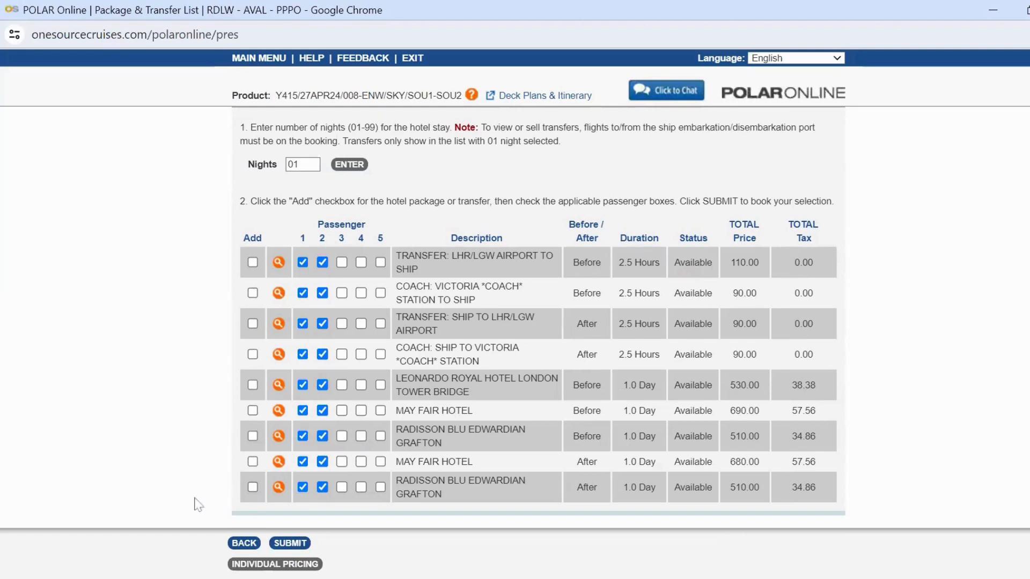
left_click(247, 551)
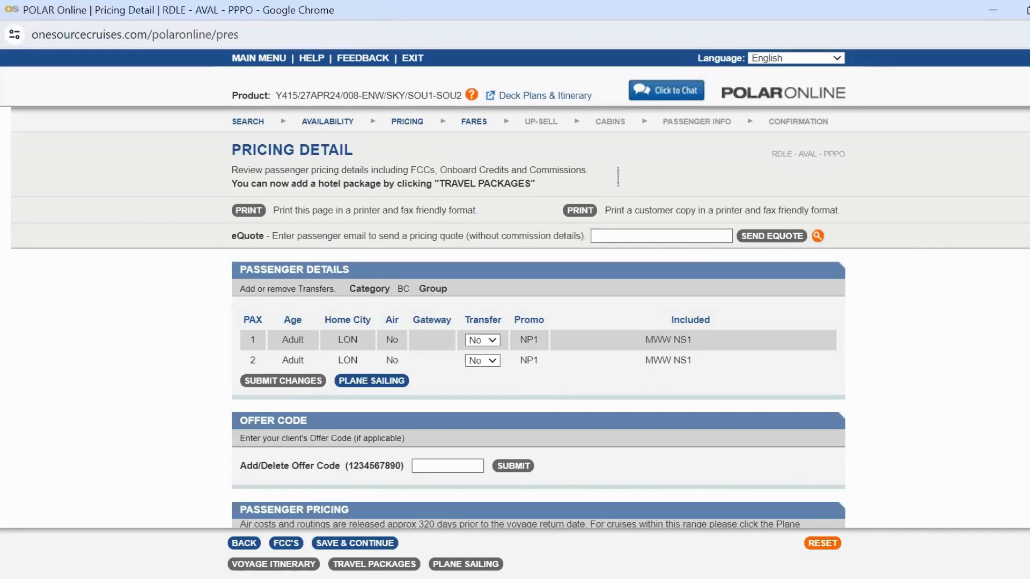
Step: Review the passenger pricing section of the pricing detail
scroll(787, 360, "down", 4)
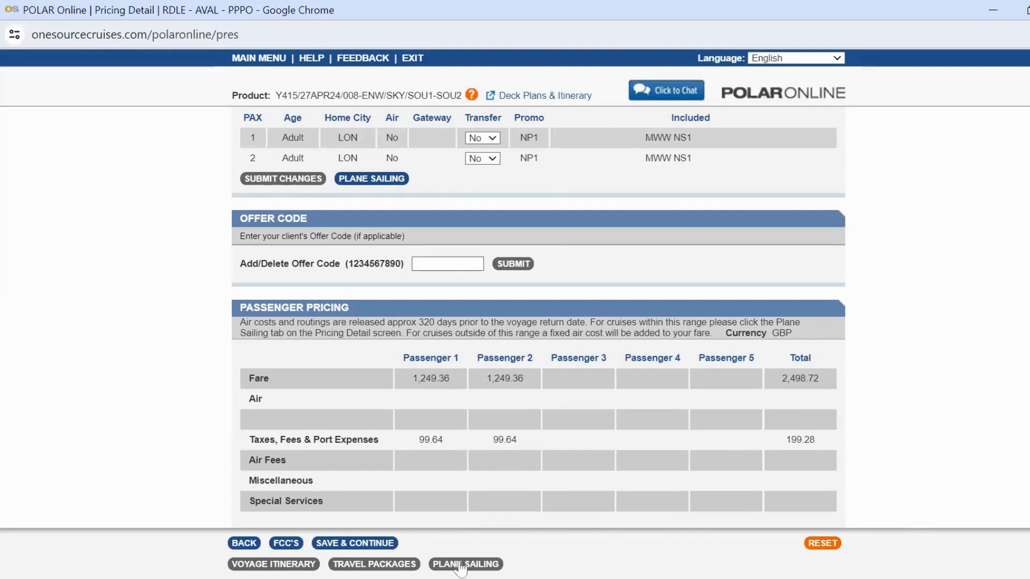
scroll(539, 317, "down", 3)
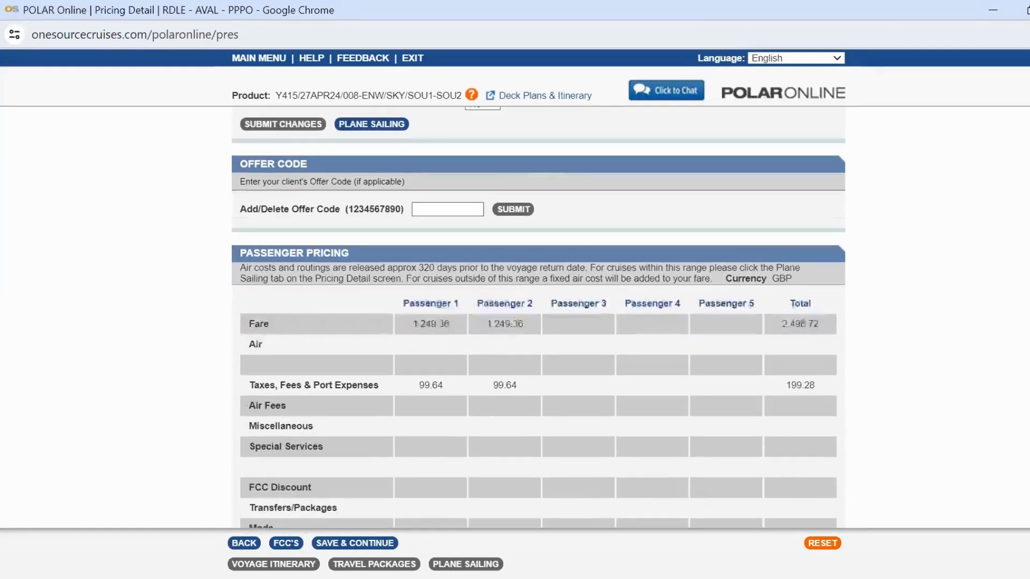
scroll(540, 317, "down", 4)
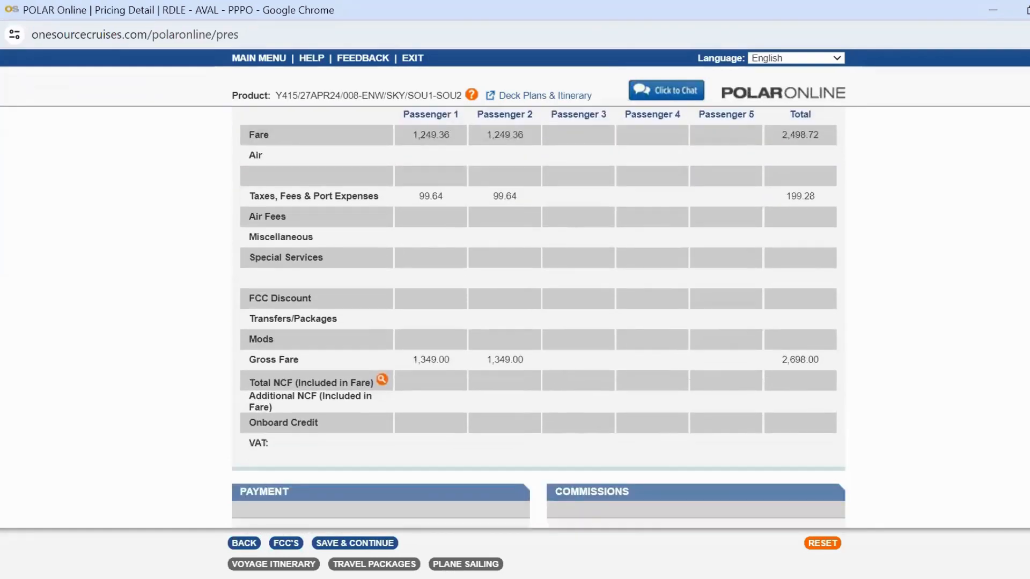
Step: Review the payment section of the pricing detail and continue to cabin selection
scroll(539, 317, "down", 1)
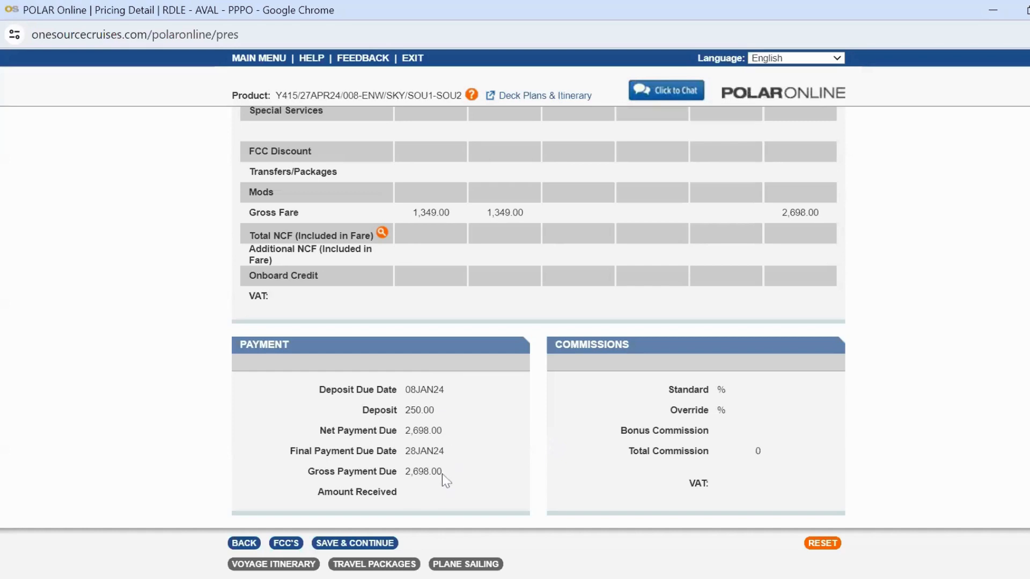
left_click(358, 543)
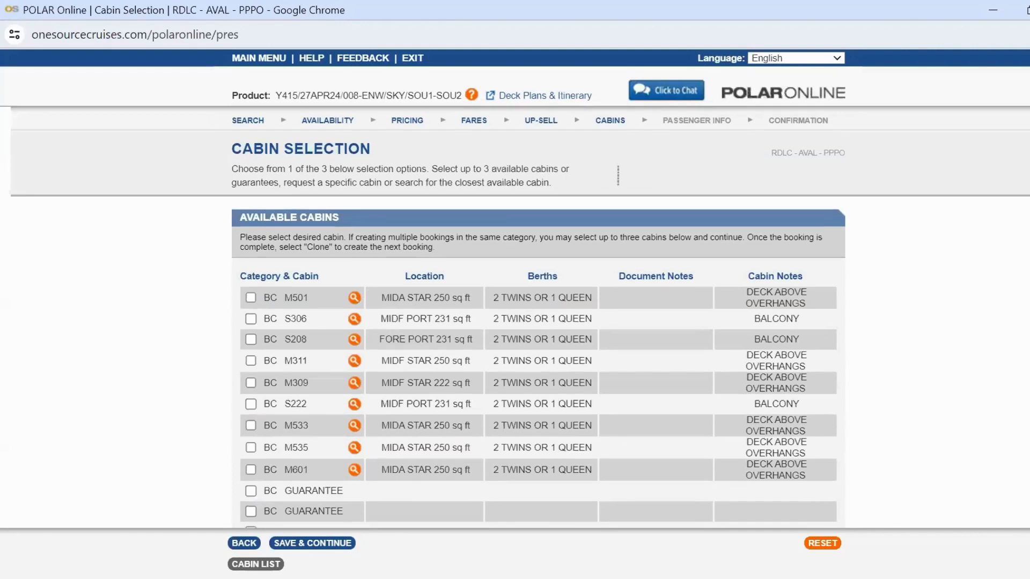
Step: Choose balcony cabin S306 from the available cabins and continue to passenger information
scroll(515, 317, "down", 1)
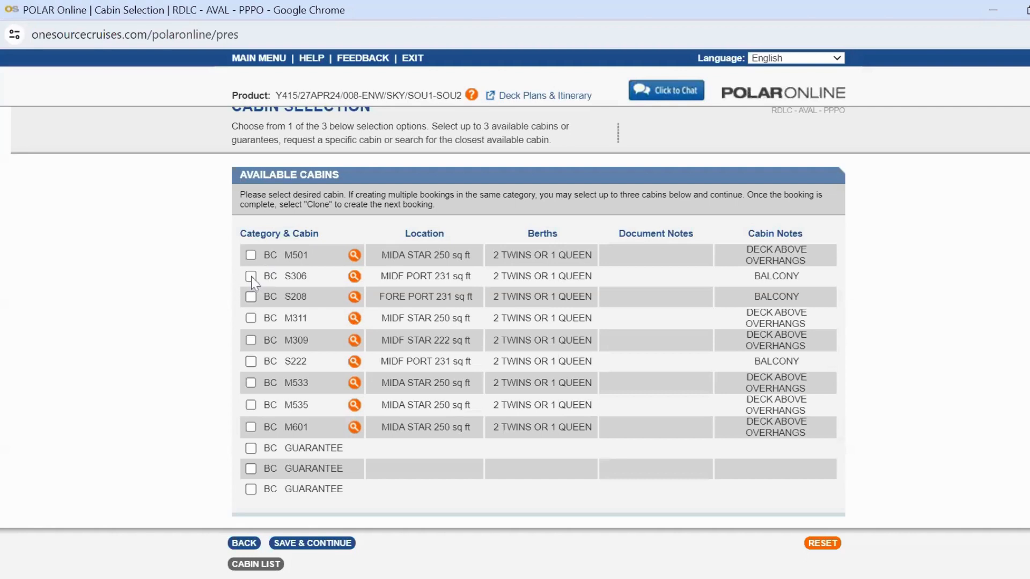
left_click(296, 544)
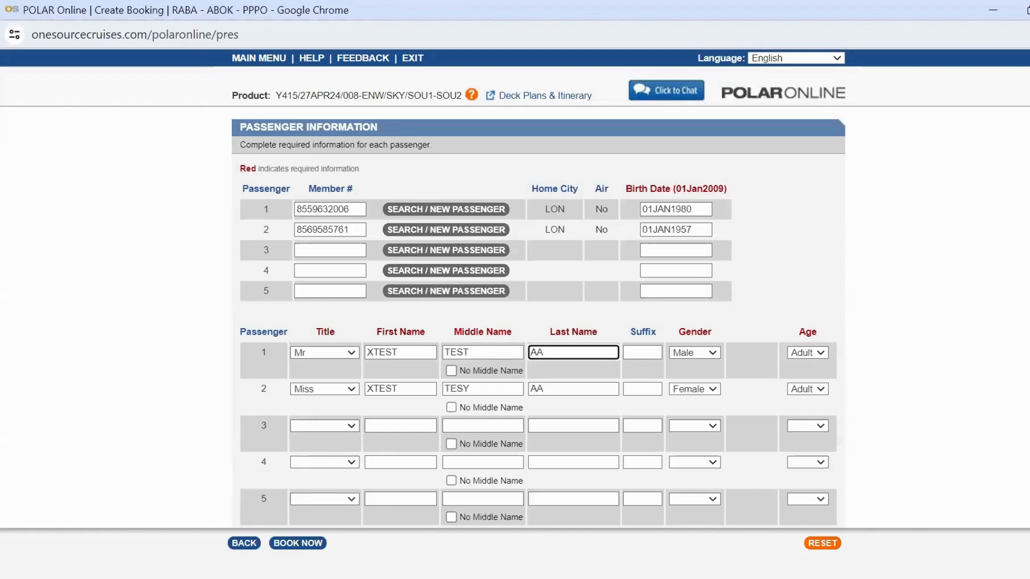
Step: Review the passenger details, dining and bedding, and booking information on the create booking page
scroll(539, 317, "down", 1)
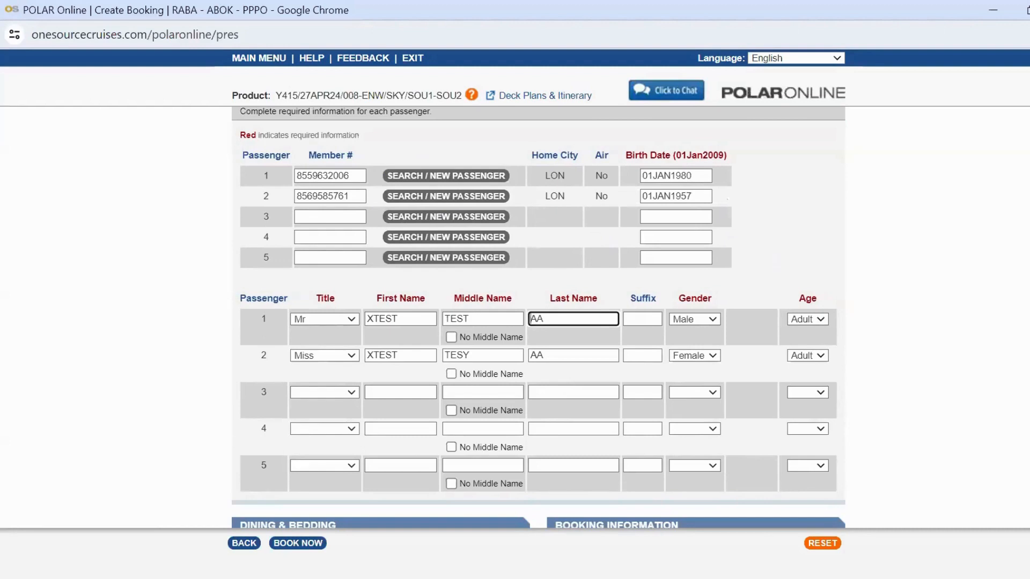
scroll(539, 318, "down", 2)
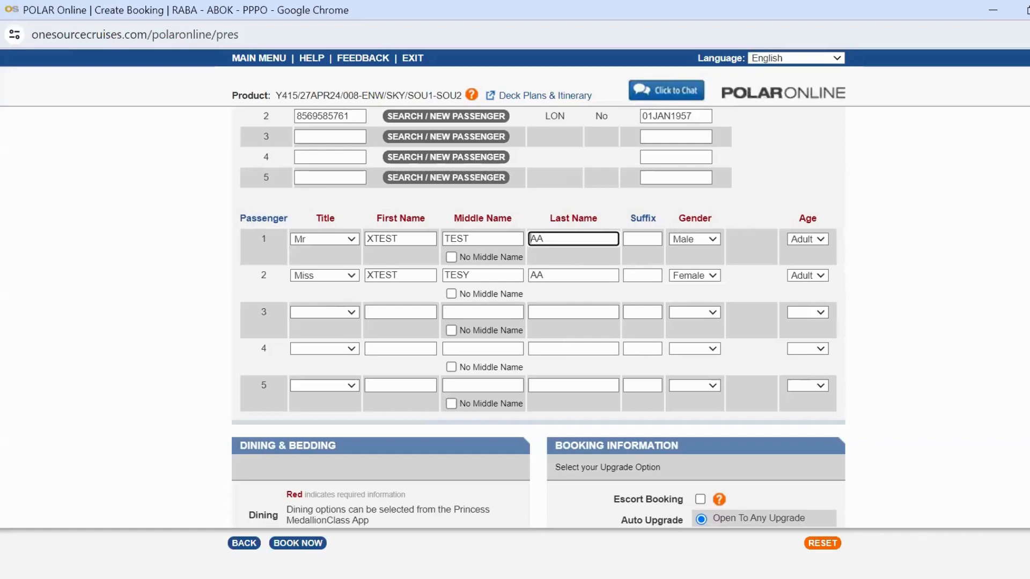
scroll(539, 316, "down", 3)
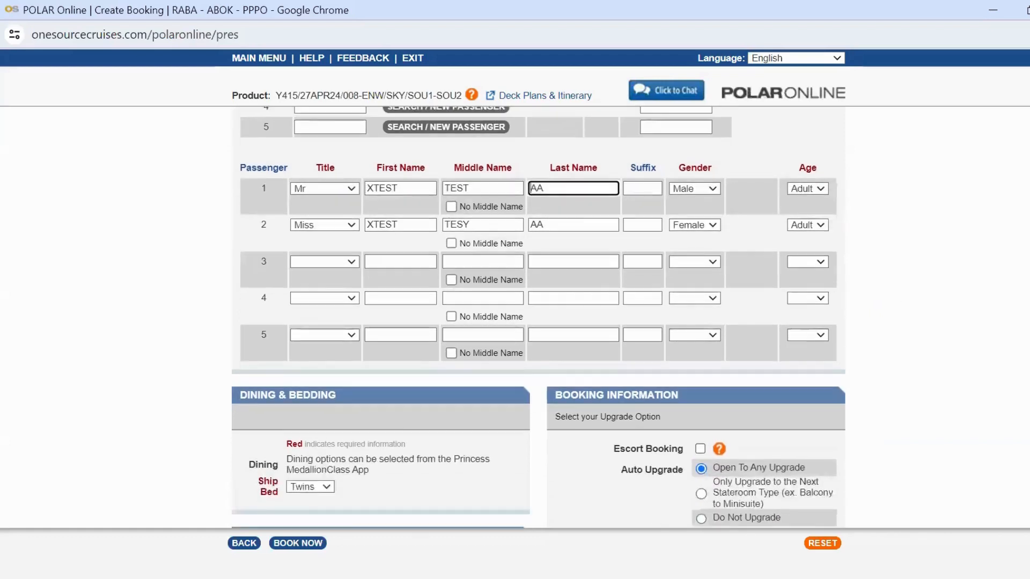
scroll(665, 318, "down", 2)
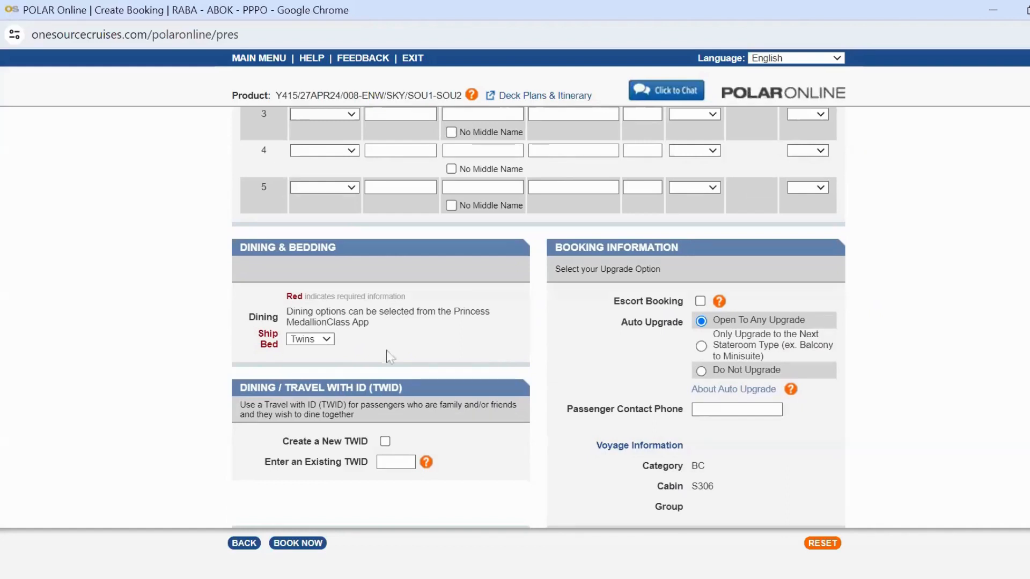
scroll(539, 317, "down", 1)
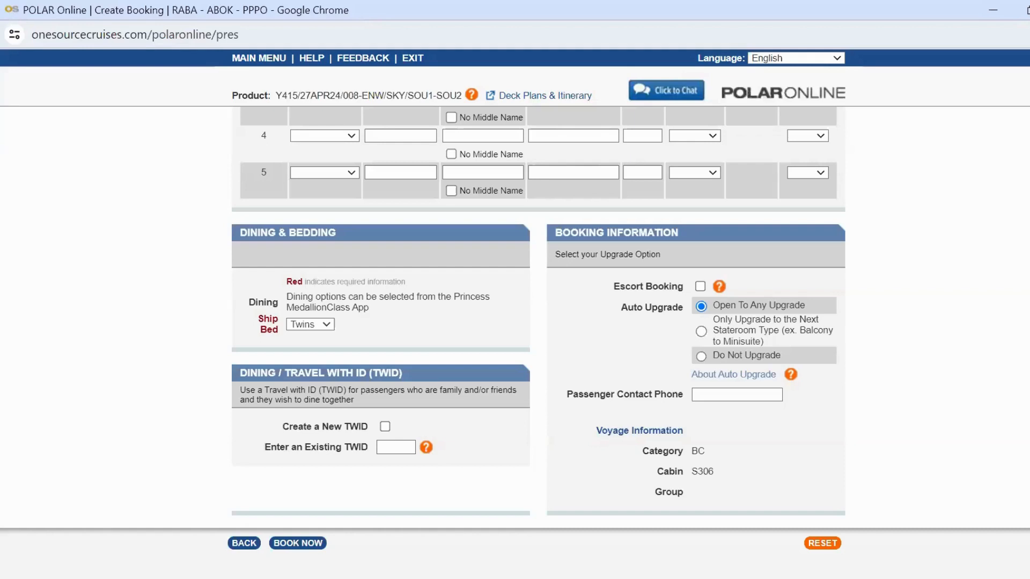
left_click(476, 578)
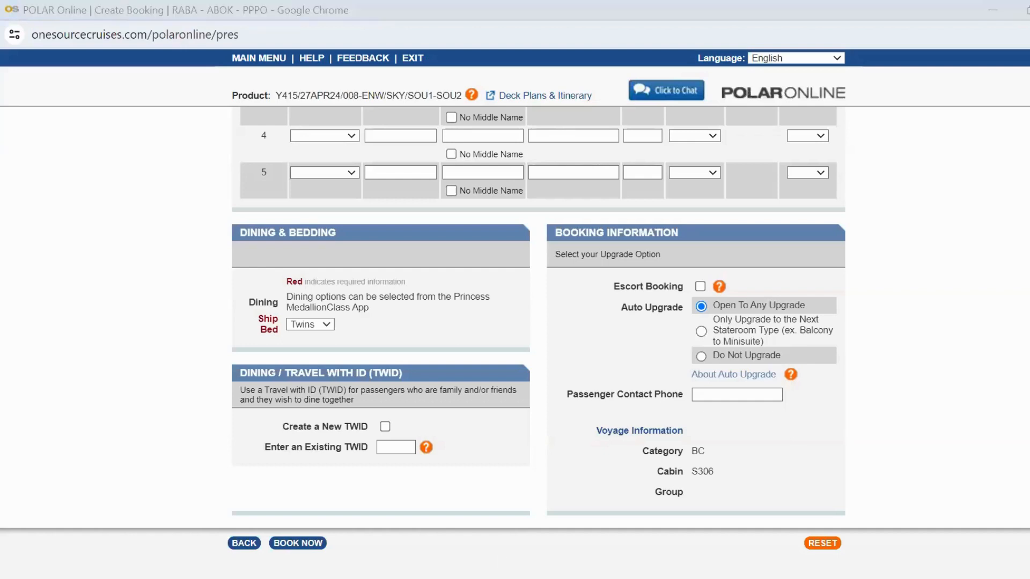